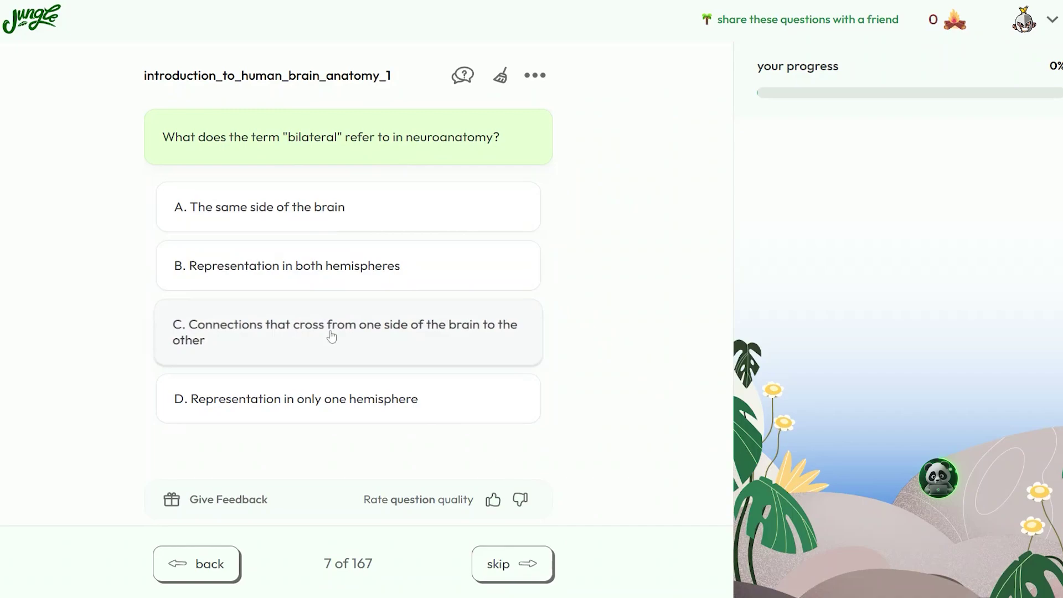
# Answer the 'bilateral' brain anatomy question with option C and paste the YouTube video link.
pyautogui.click(331, 336)
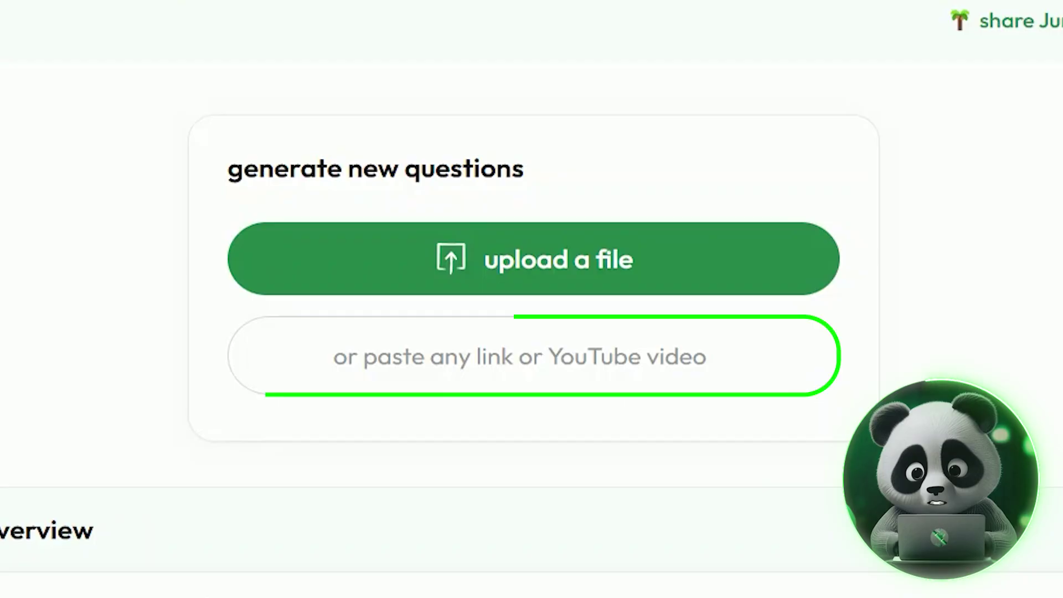
pyautogui.write('https://www.youtube.com/watch?v=awhOrqGb-TU')
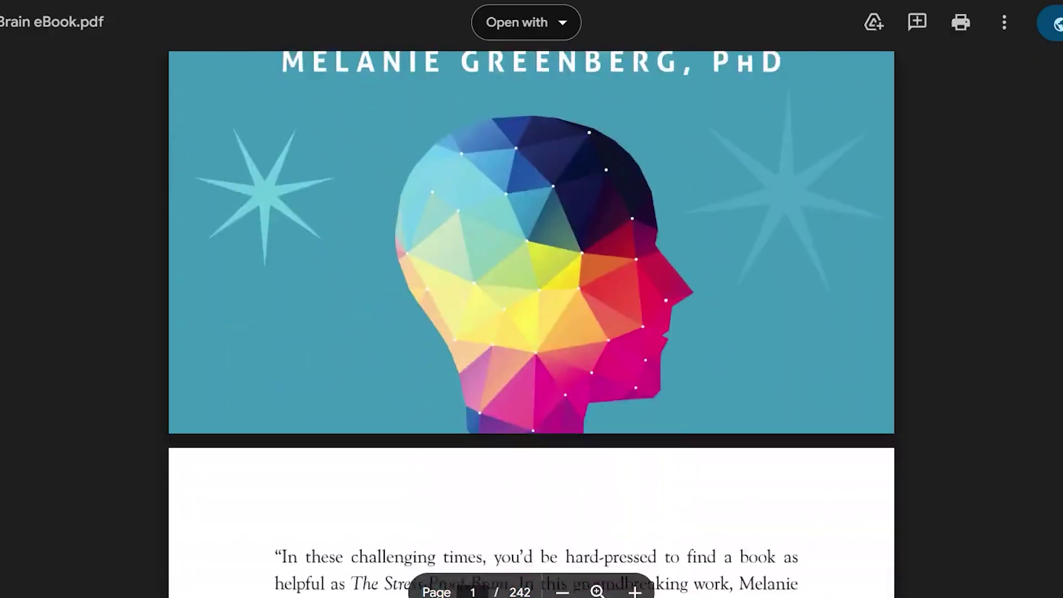
# Scroll down through the first pages of the Stress-Proof Brain eBook PDF.
pyautogui.scroll(-10, 531, 299)
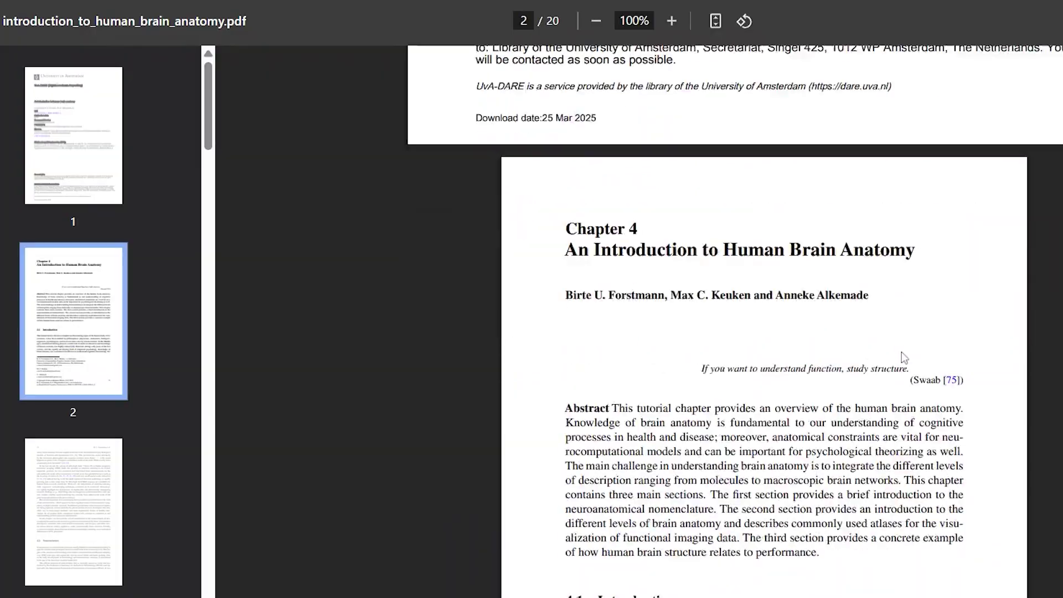
pyautogui.scroll(-15, 764, 321)
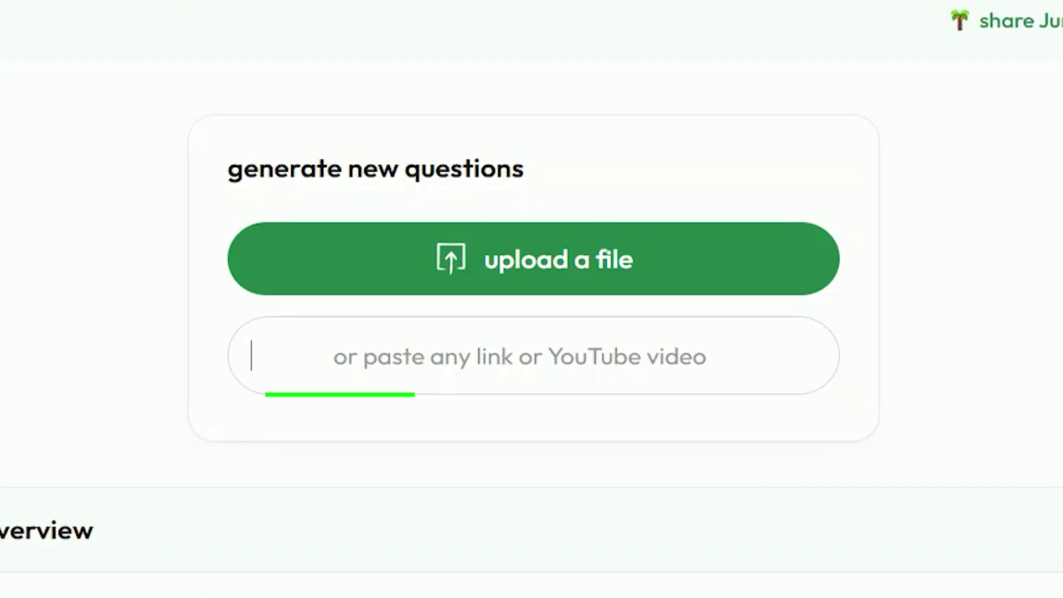
# Load the 'How to make your stress work for you' video and set its range to minutes 0–5.
pyautogui.write('https://www.youtube.com/watch?v=awhOrqGb-TU')
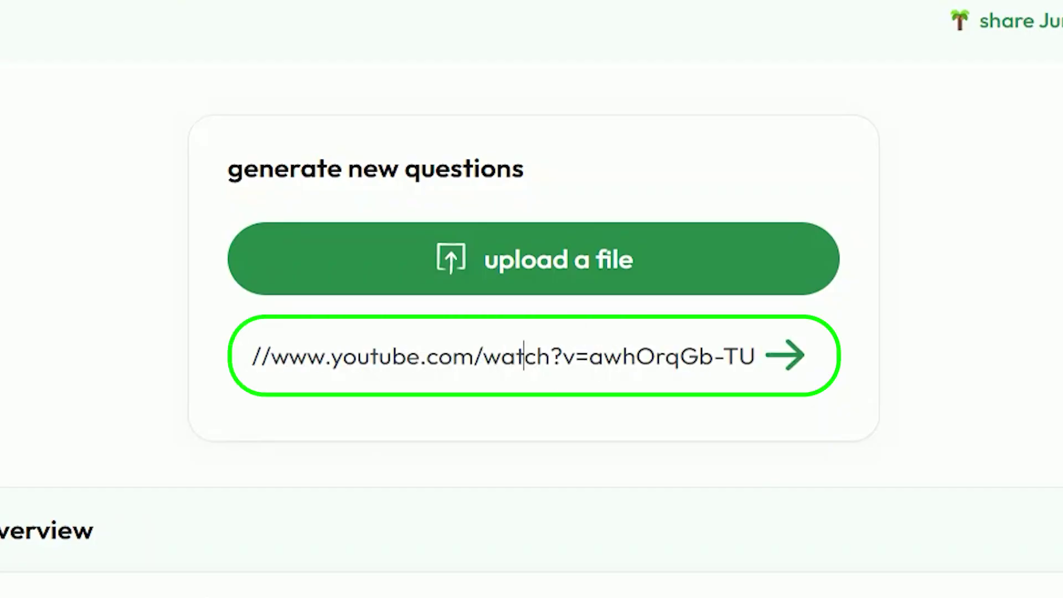
pyautogui.press('Return')
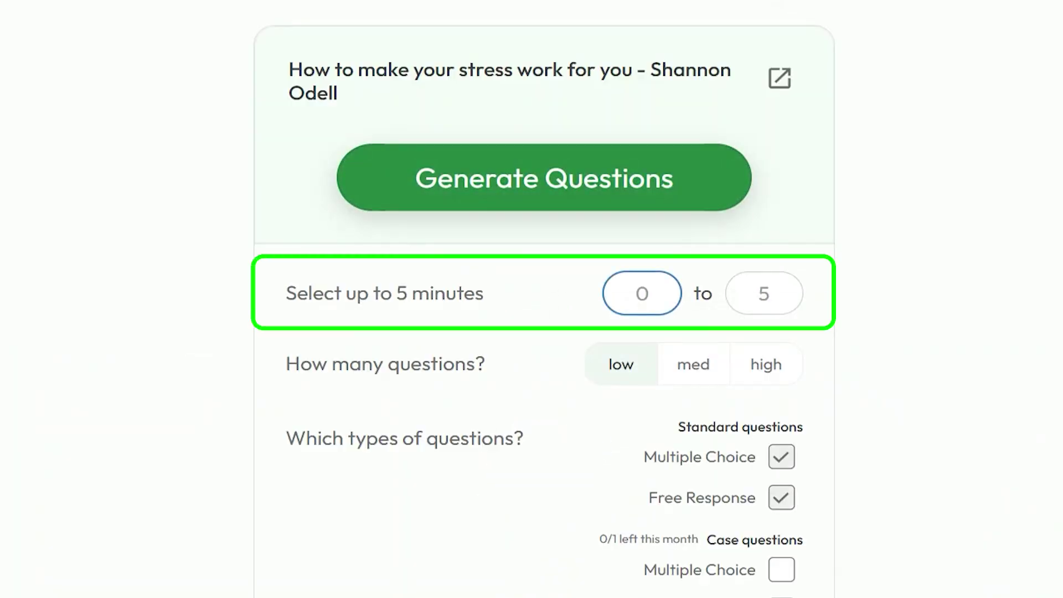
pyautogui.click(769, 293)
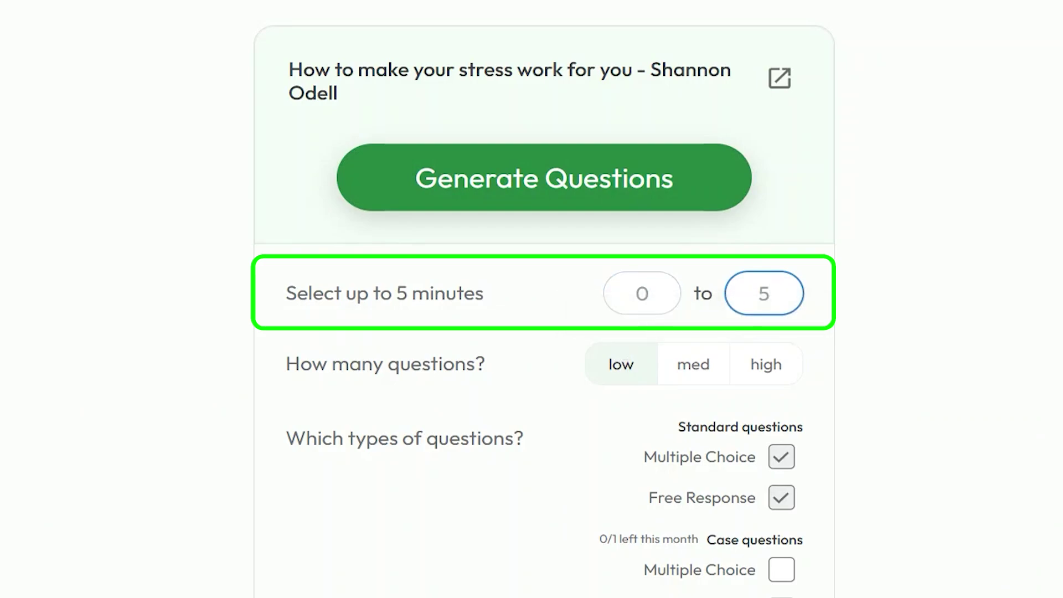
pyautogui.click(642, 293)
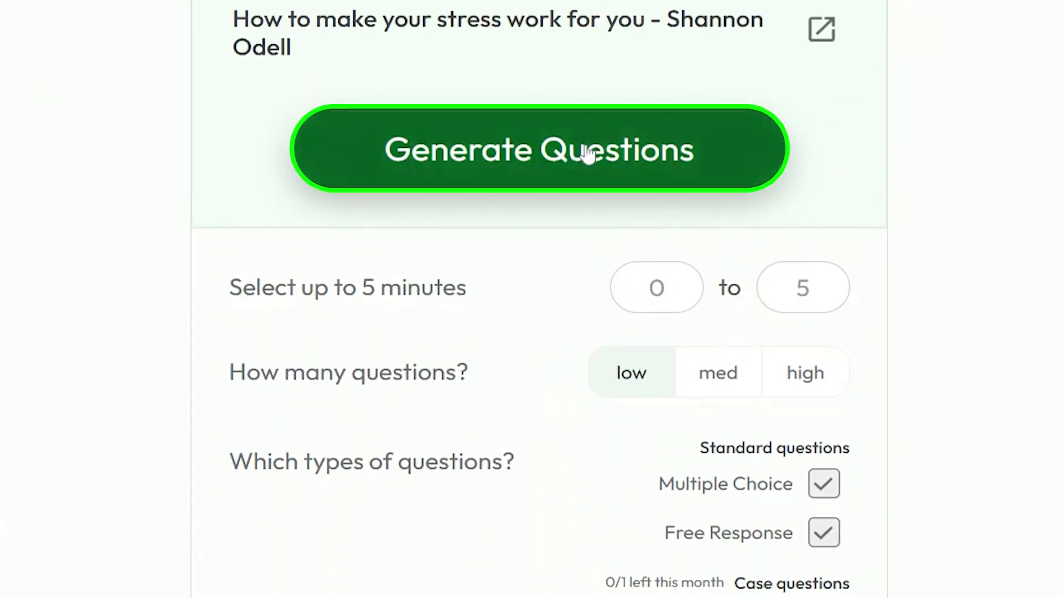
# Generate the stress-video questions under a new class, with a 'psychology' exam dated March 26.
pyautogui.click(588, 154)
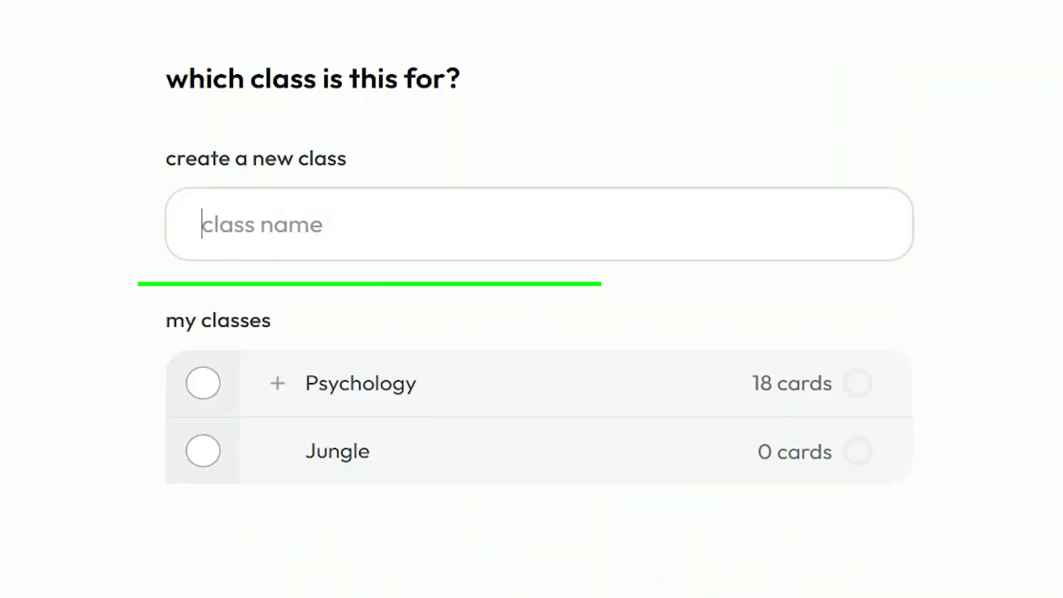
pyautogui.write('new class')
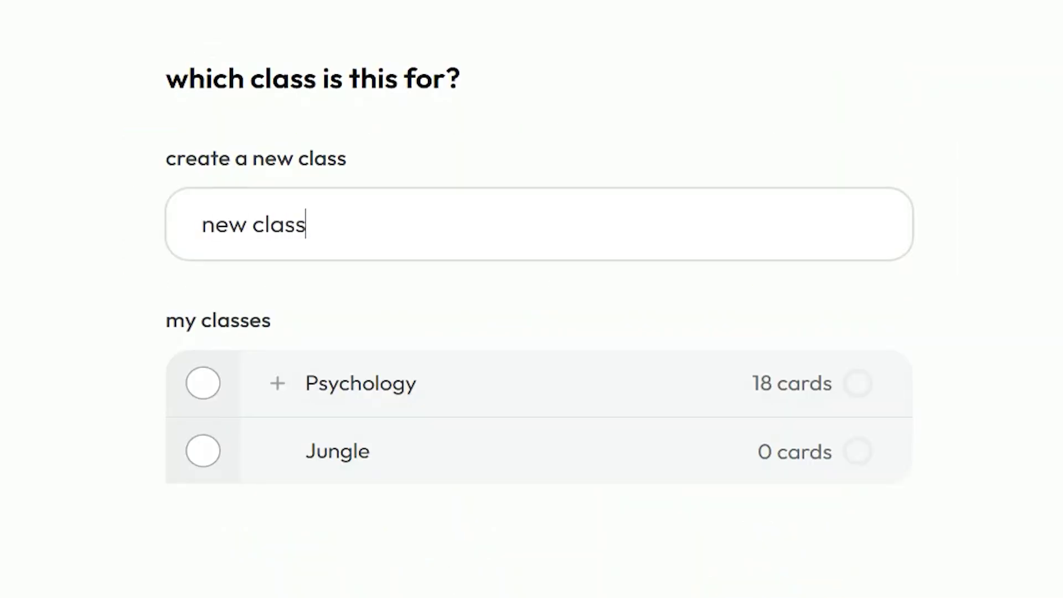
pyautogui.press('Return')
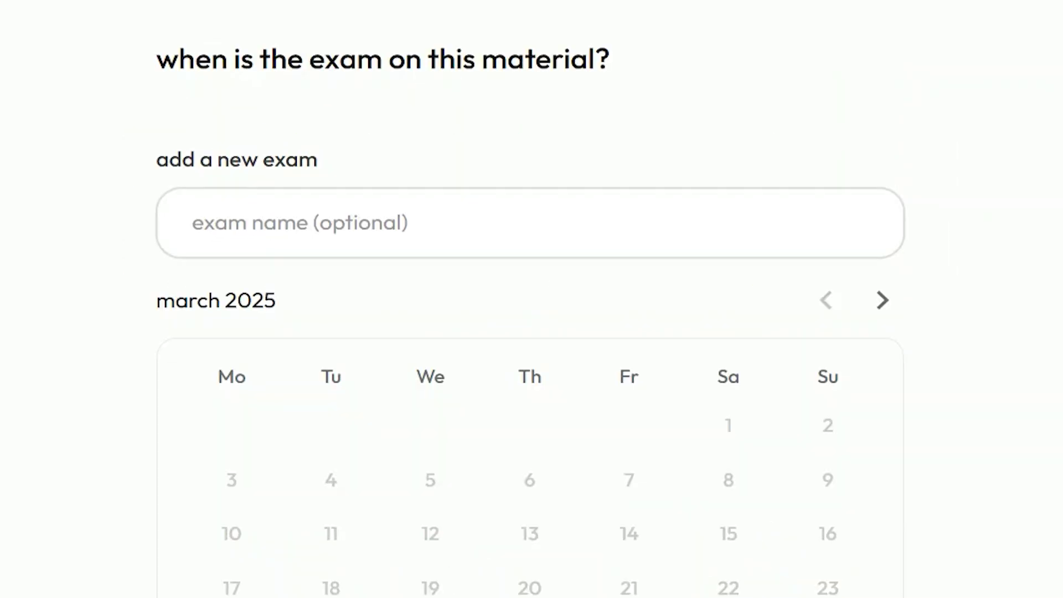
pyautogui.write('psychology')
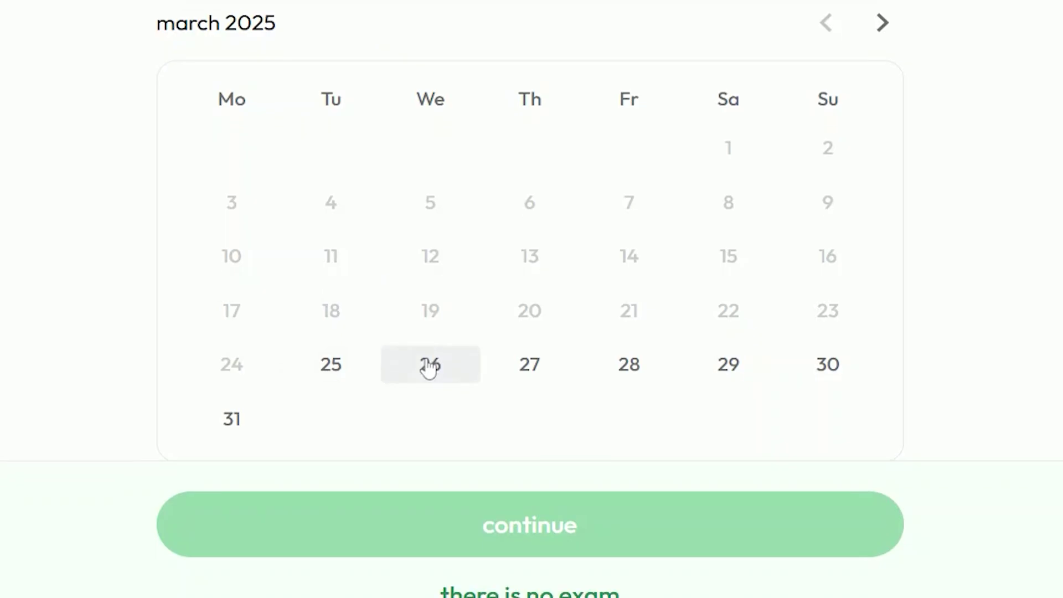
pyautogui.click(429, 362)
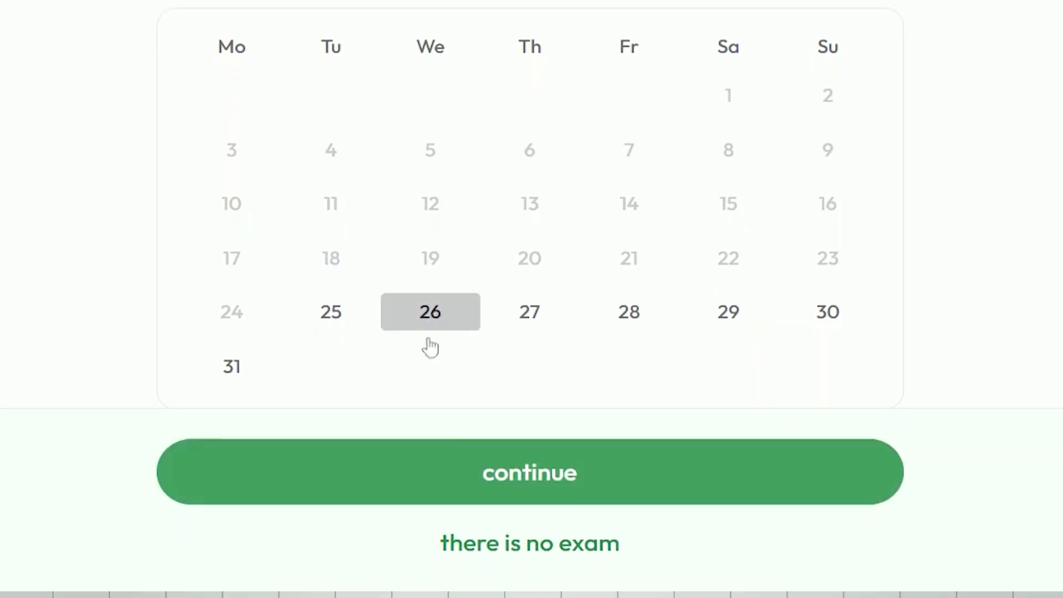
pyautogui.click(497, 502)
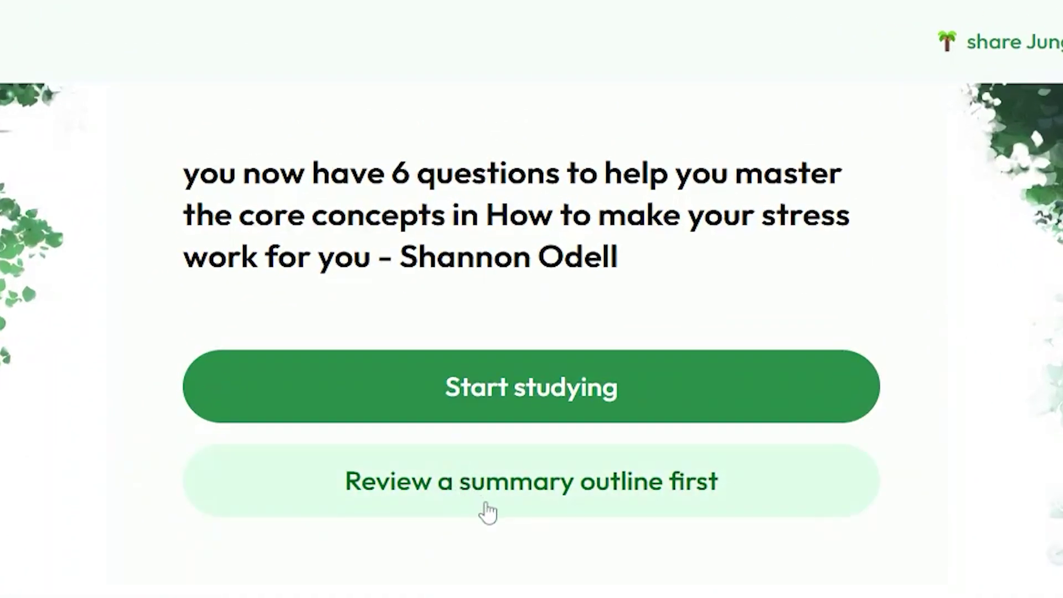
# Read the video's summary outline and ask the chat about mindfulness techniques for students.
pyautogui.click(486, 506)
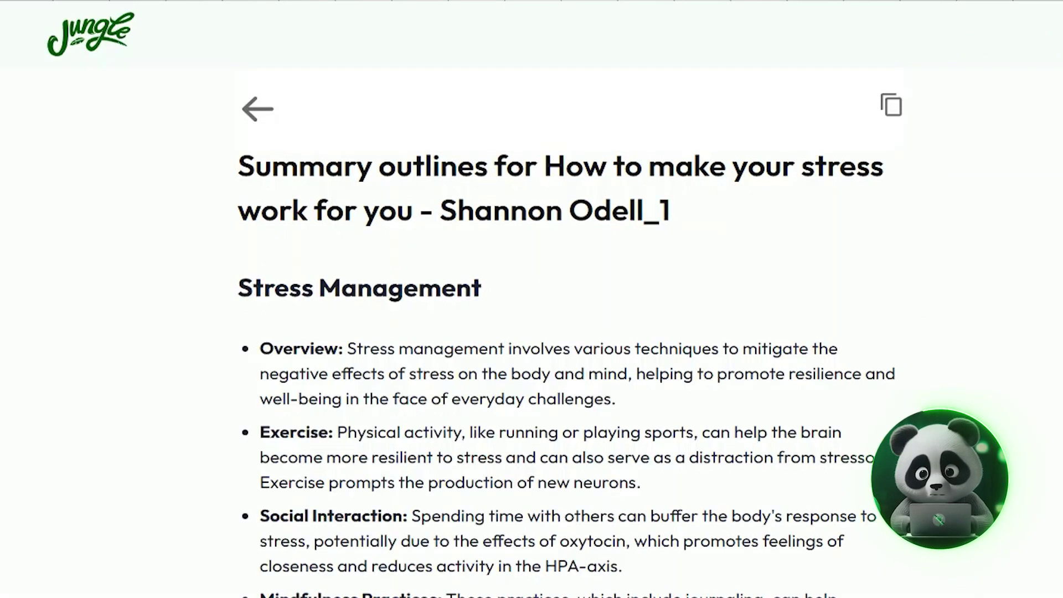
pyautogui.scroll(-3, 823, 353)
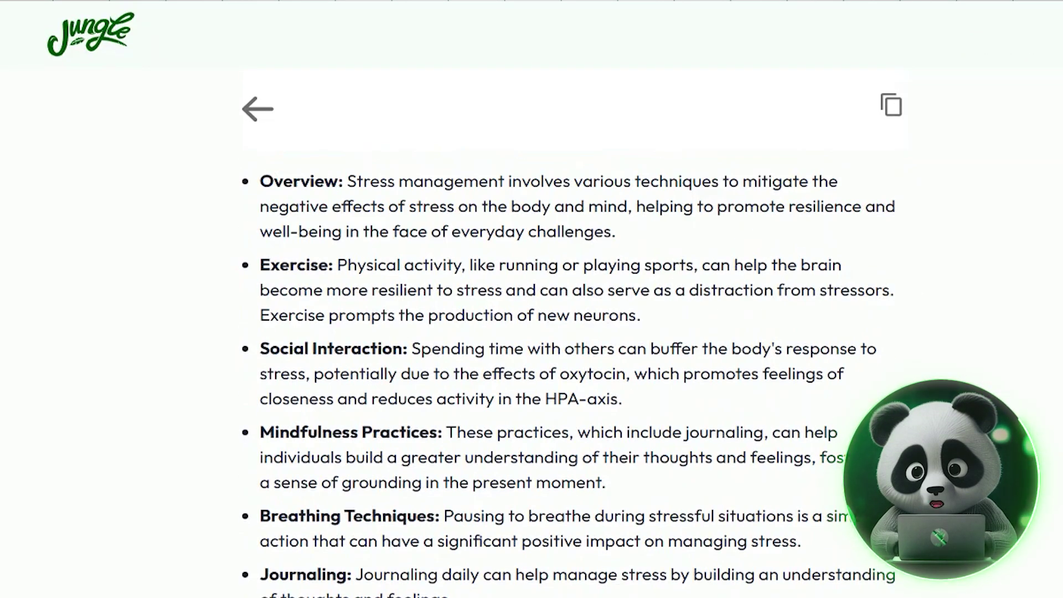
pyautogui.moveTo(347, 181); pyautogui.dragTo(692, 230)
pyautogui.click(698, 239)
pyautogui.scroll(2, 698, 239)
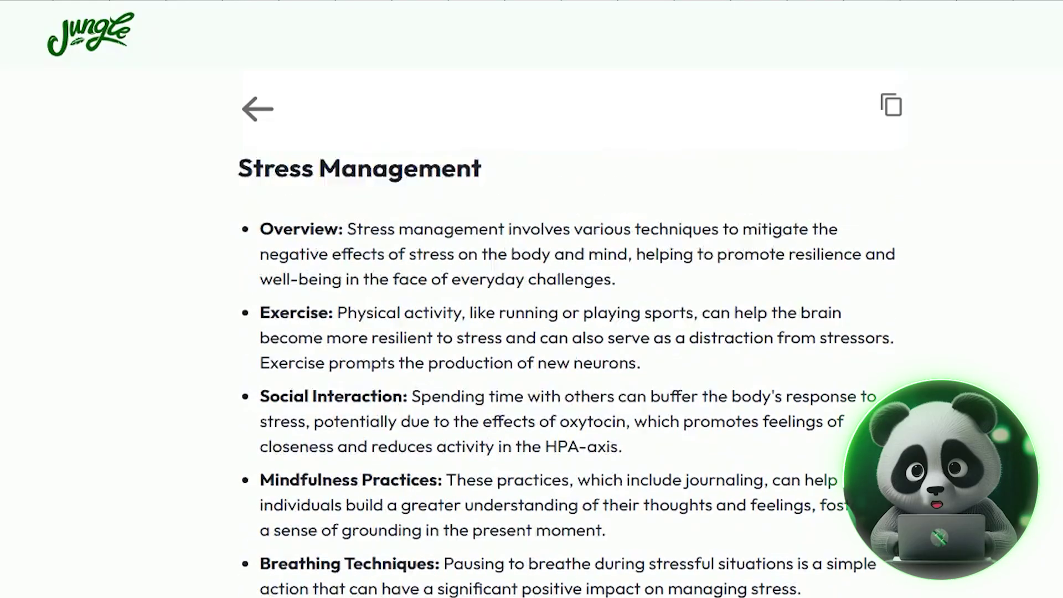
pyautogui.scroll(-4, 698, 239)
pyautogui.scroll(-6, 640, 377)
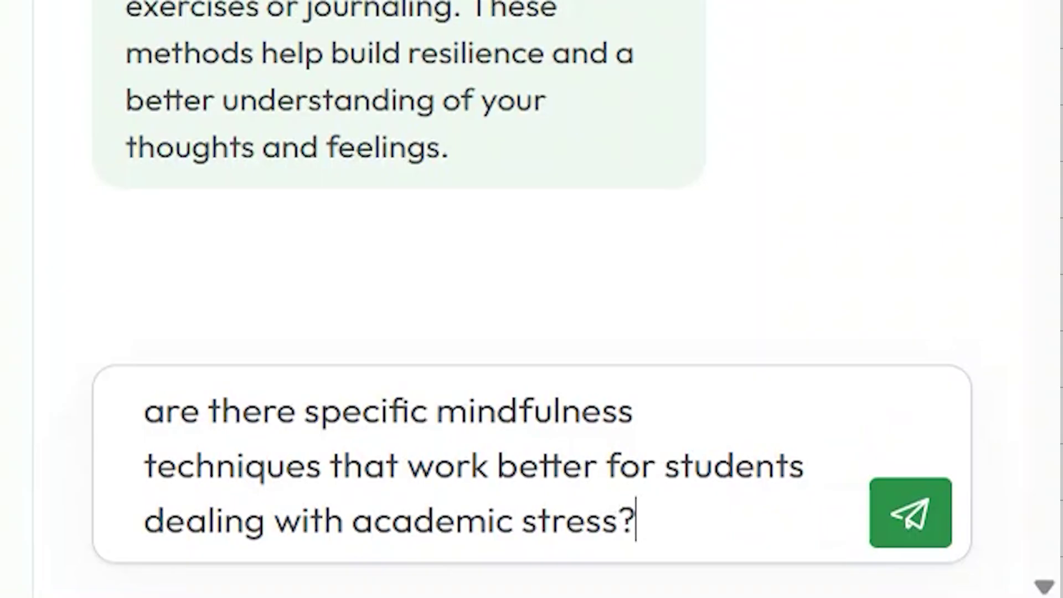
pyautogui.press('Return')
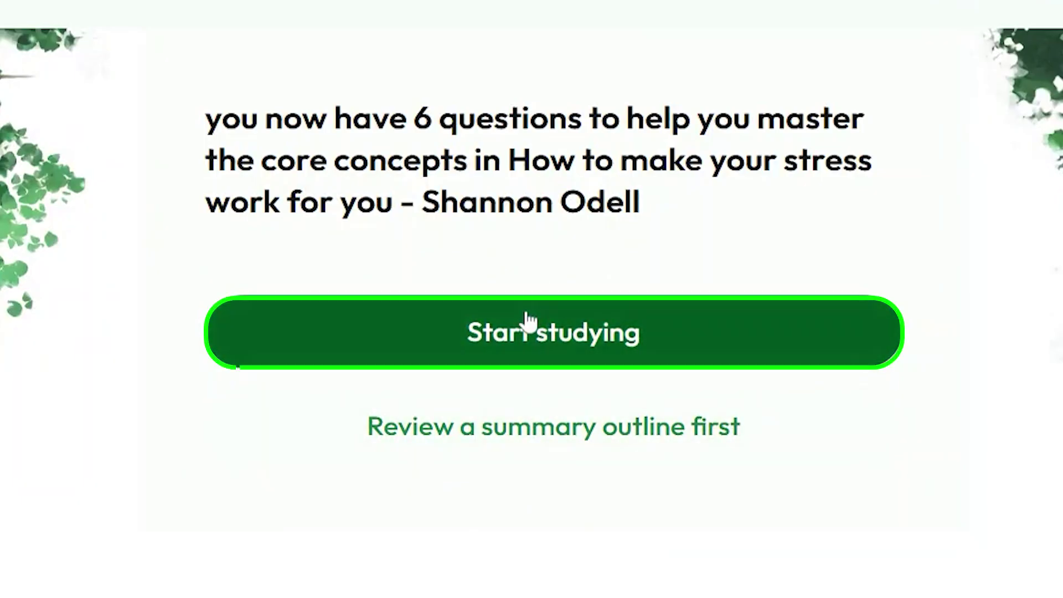
# Begin studying the stress questions and view the explanation for correct answer C.
pyautogui.click(529, 321)
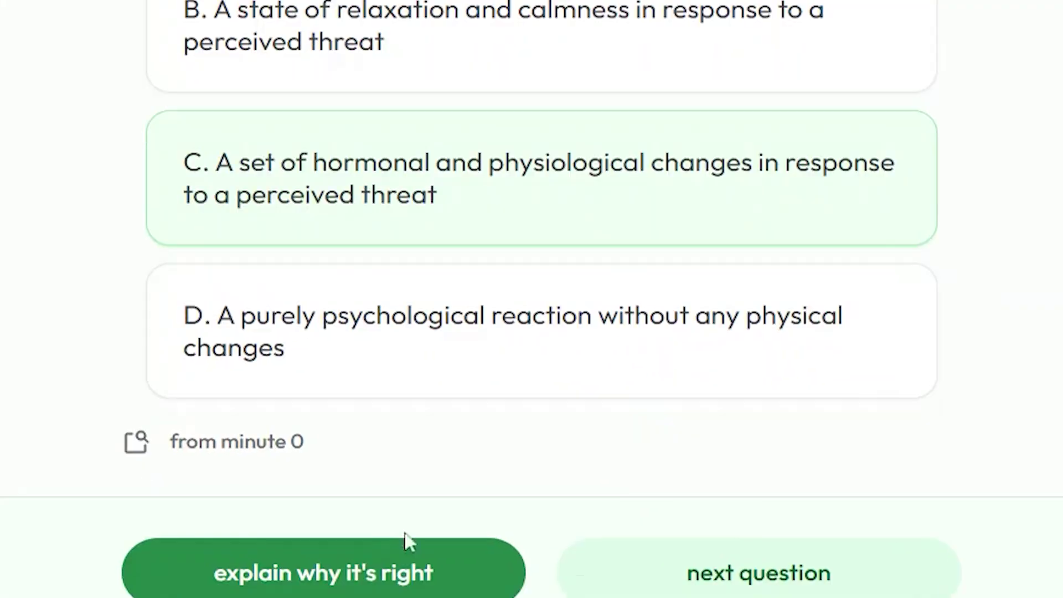
pyautogui.click(351, 528)
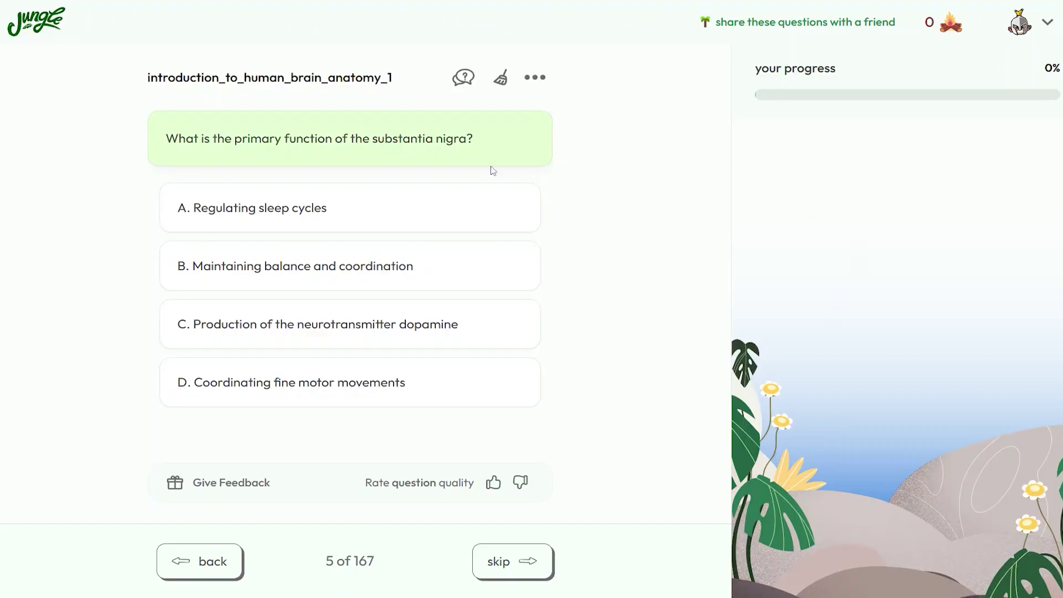
# Open the substantia nigra card in edit view, then end the study session.
pyautogui.click(531, 84)
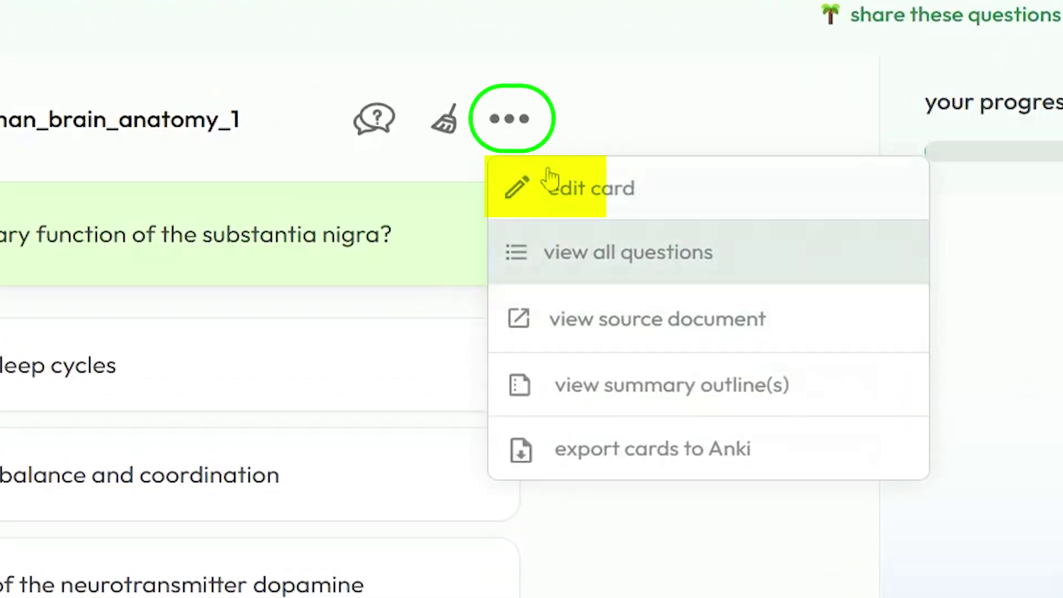
pyautogui.click(548, 191)
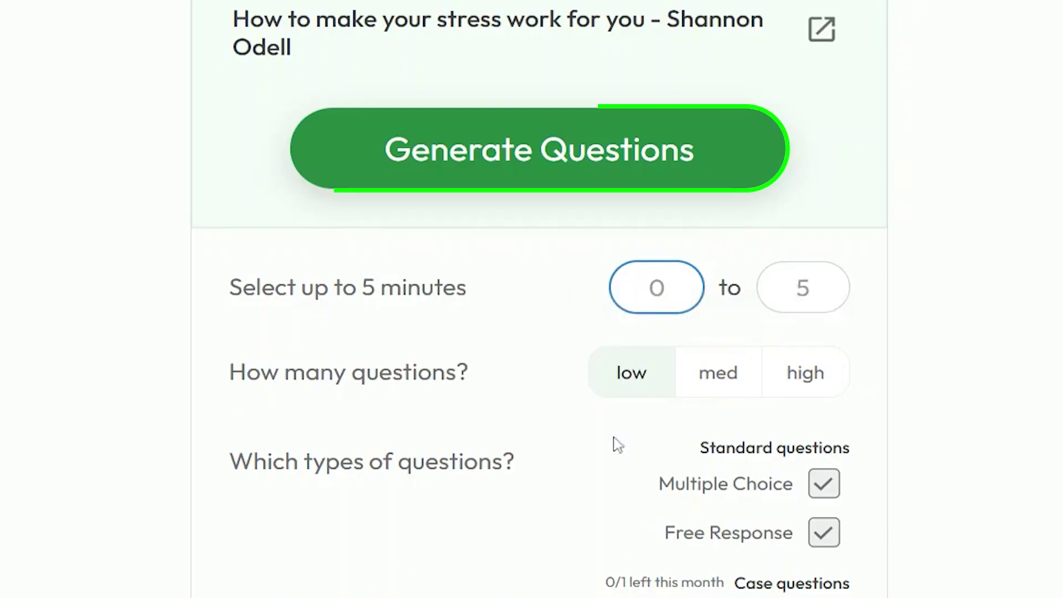
pyautogui.click(586, 157)
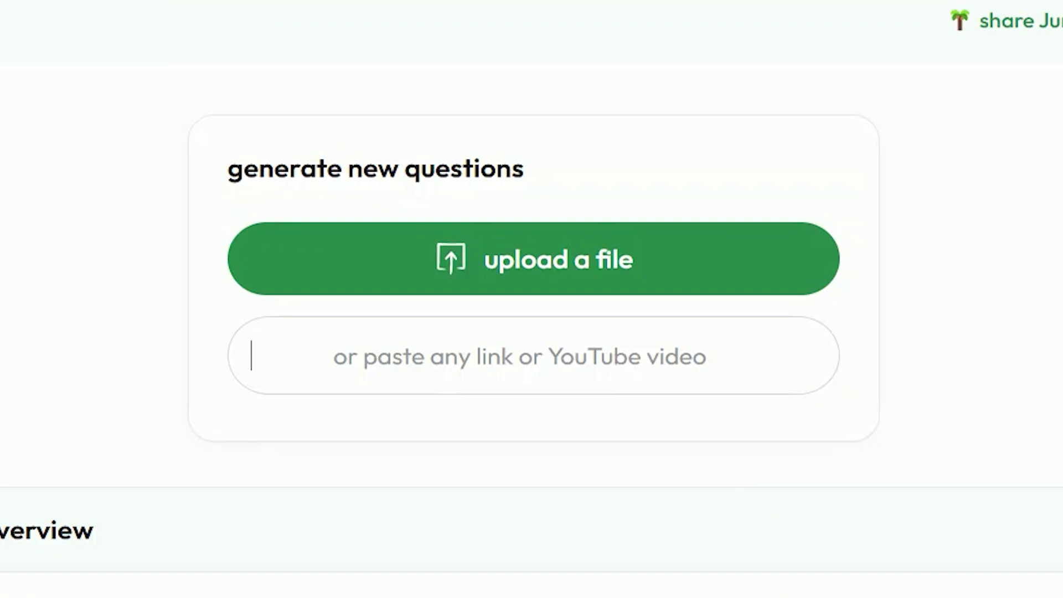
# Load The Stress Proof Brain eBook and generate questions from pages 1 to 40.
pyautogui.write('https://www.youtube.com/watch?v=awhOrqGb-TU')
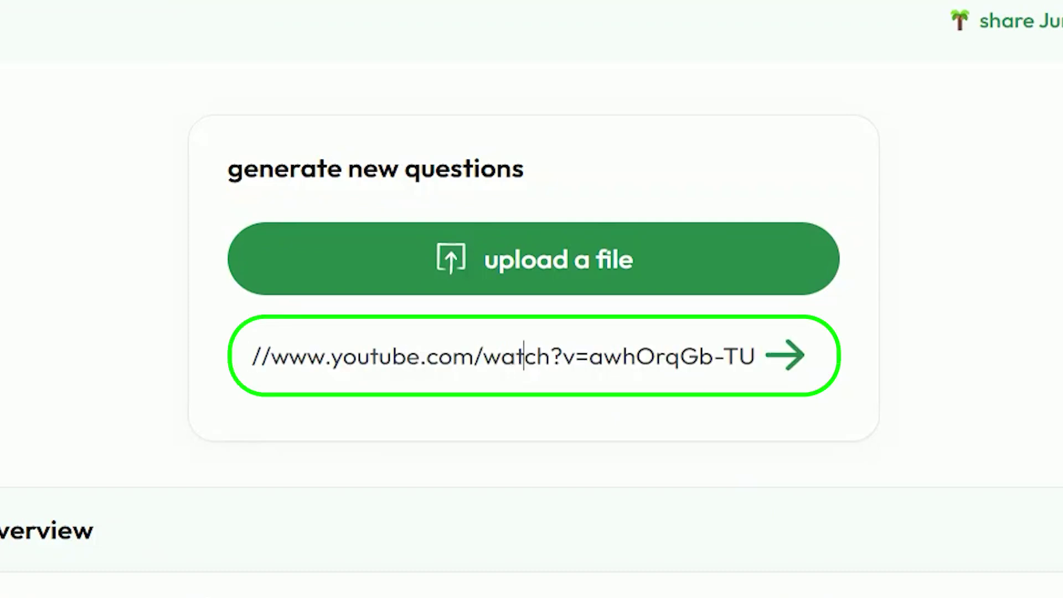
pyautogui.click(781, 362)
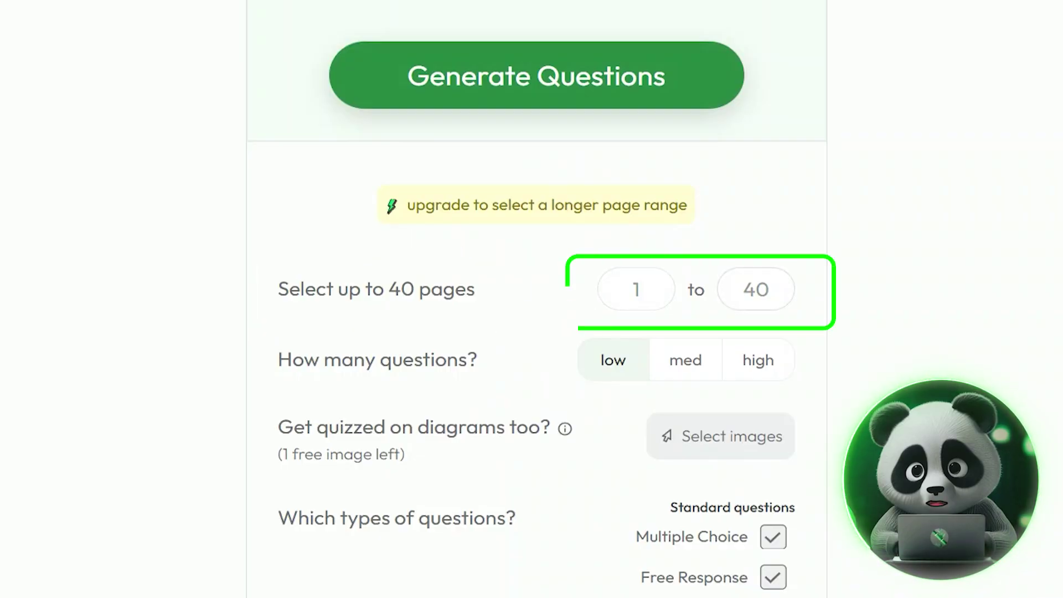
pyautogui.hotkey('shift', 'Tab')
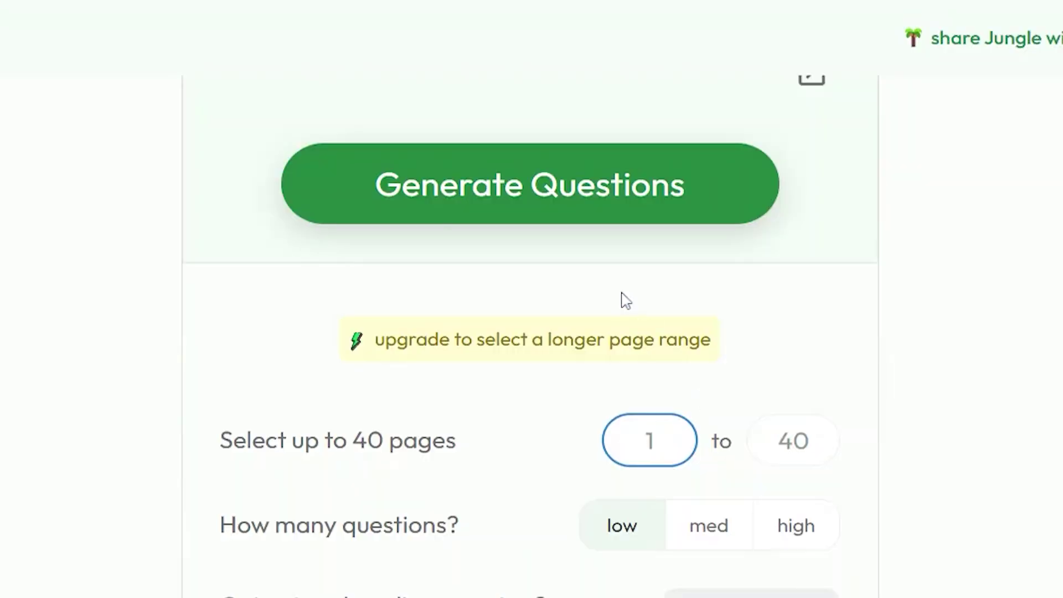
pyautogui.scroll(1, 624, 301)
pyautogui.scroll(1, 624, 301)
pyautogui.click(582, 332)
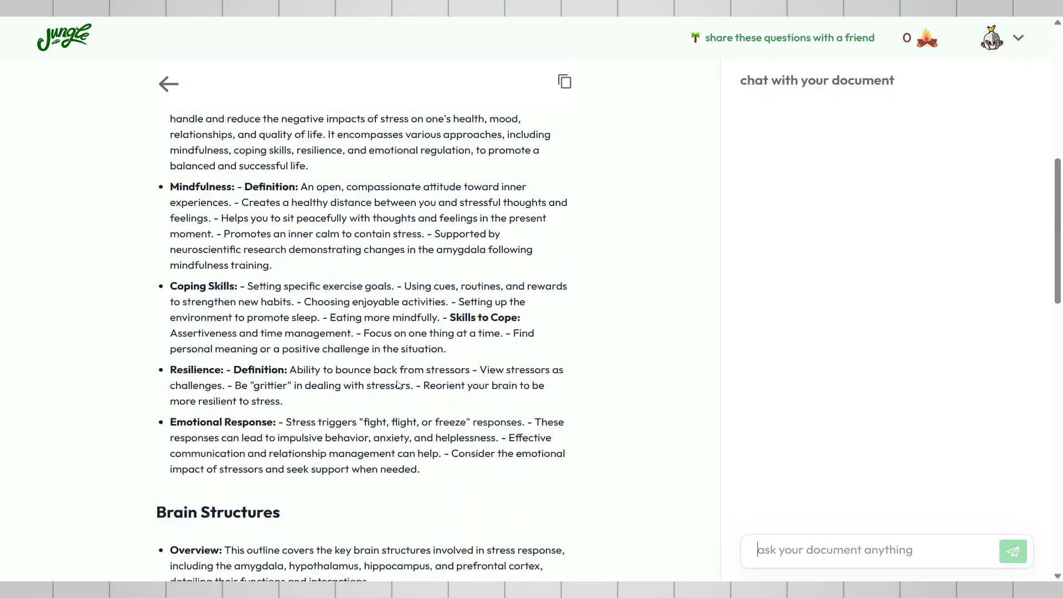
# Start studying the 74 eBook questions and answer the first acute stress question with A.
pyautogui.scroll(-10, 368, 332)
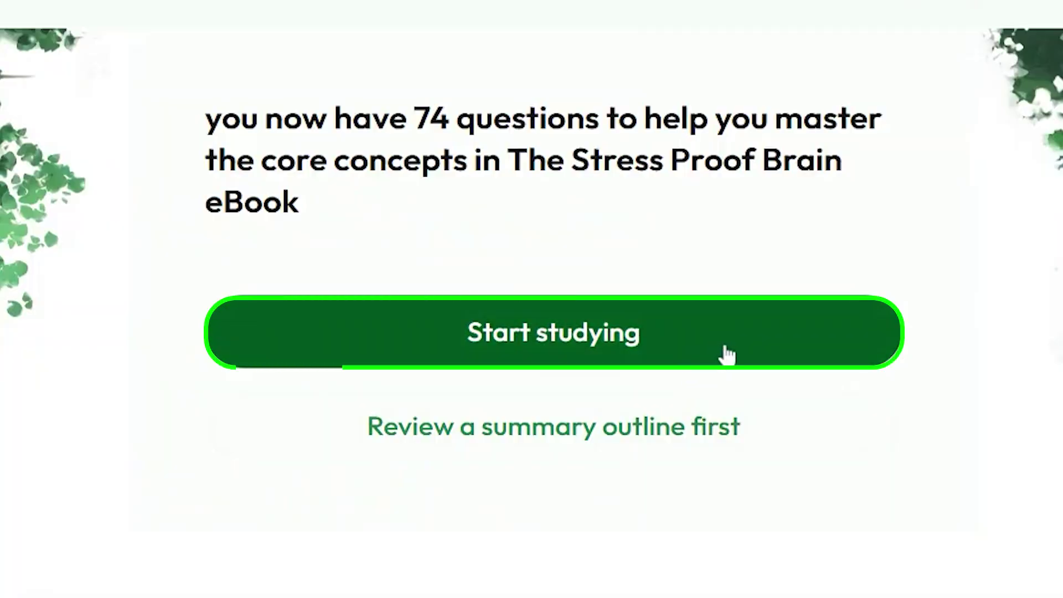
pyautogui.click(726, 355)
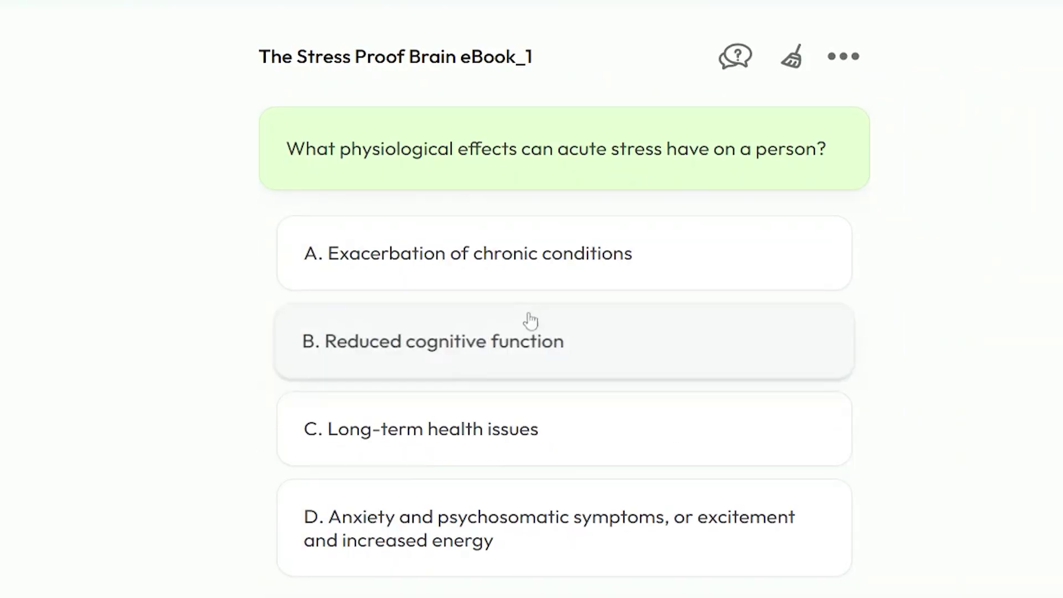
pyautogui.click(548, 280)
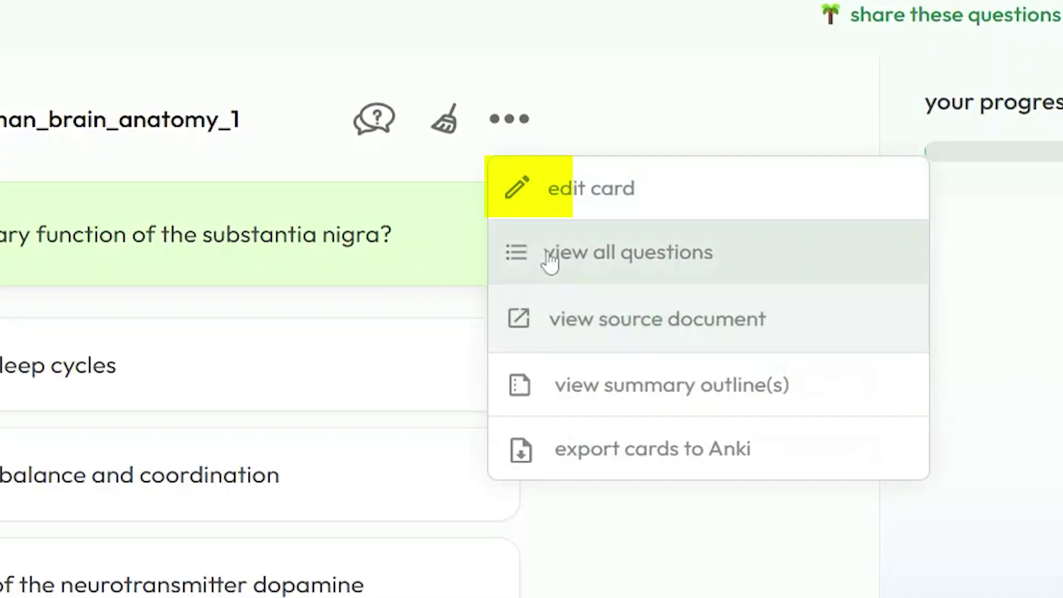